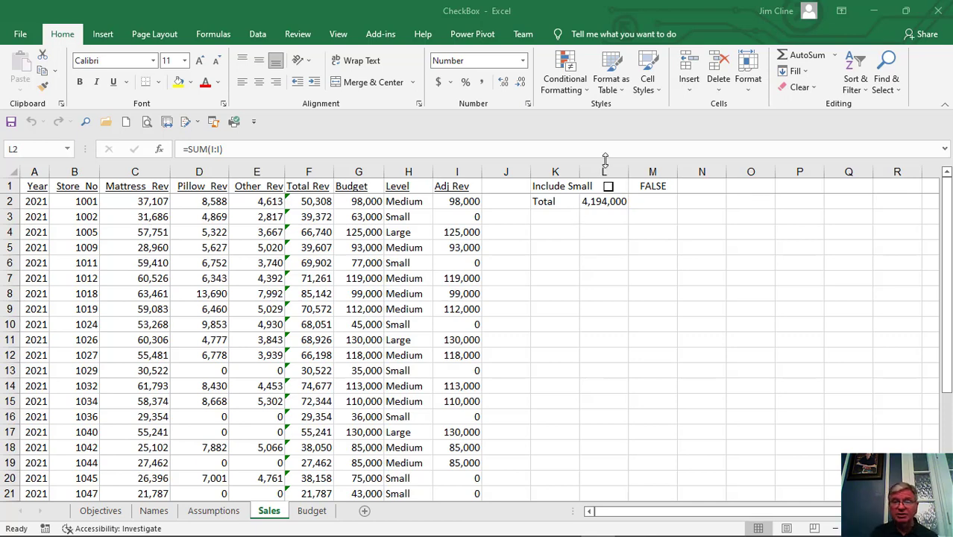
Step: Switch the Include Small check box on and off, examining the total in L2 and the Adj Rev formula in I3
left_click(606, 202)
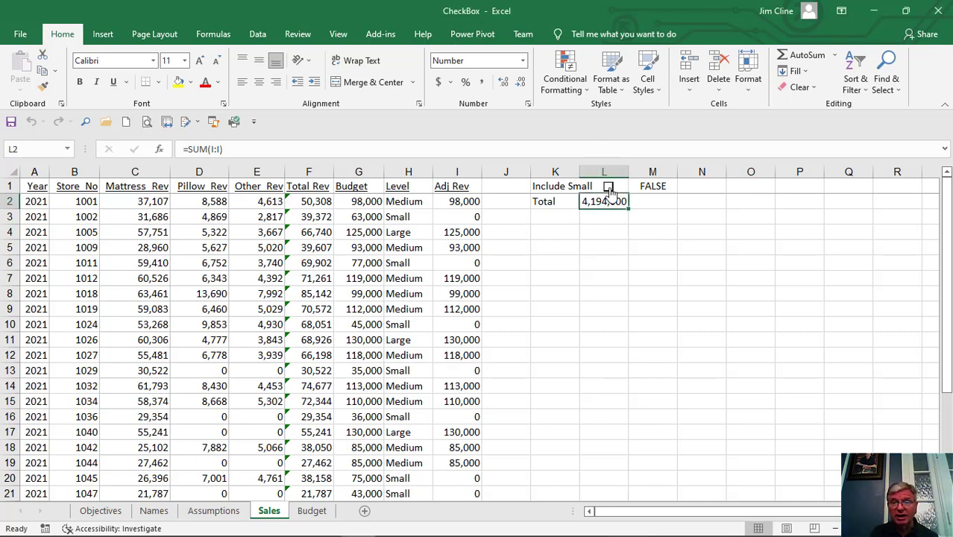
left_click(609, 187)
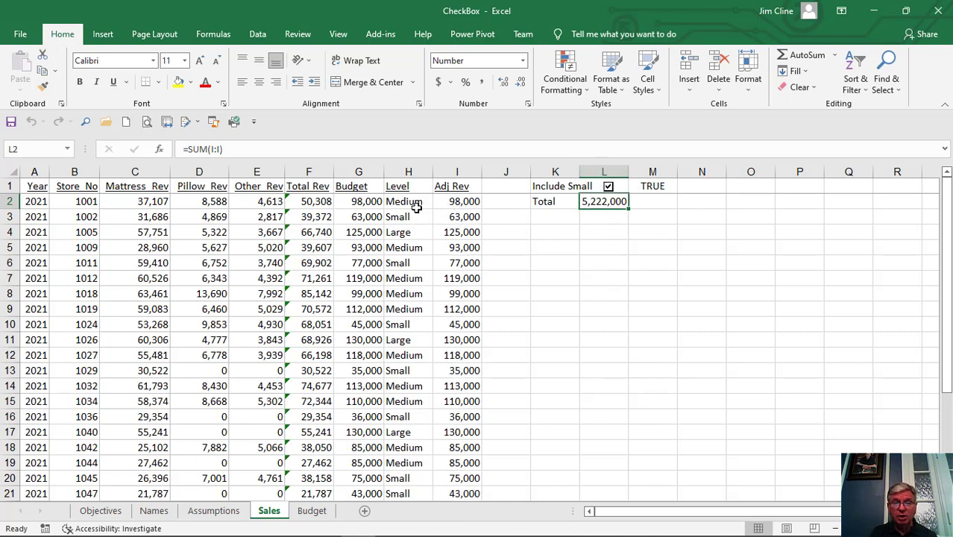
left_click(457, 217)
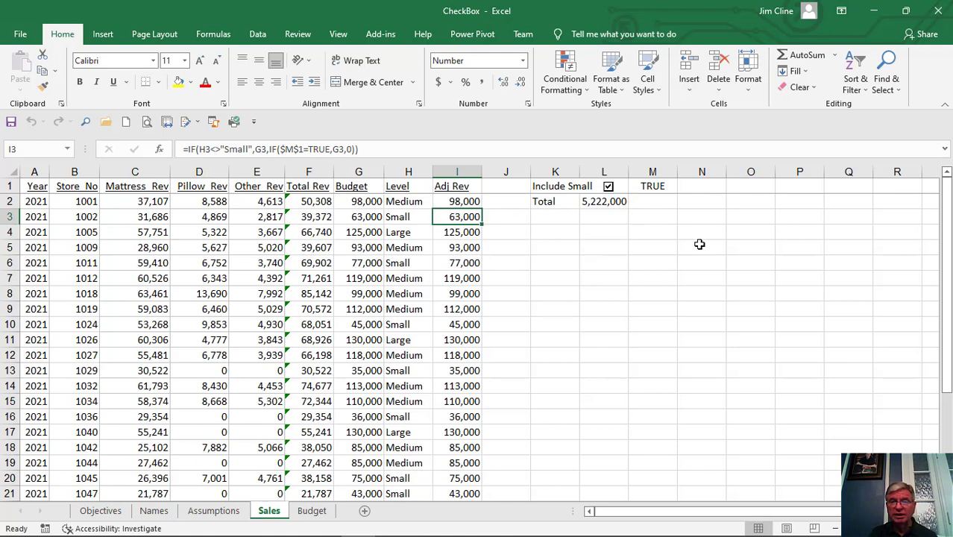
left_click(608, 187)
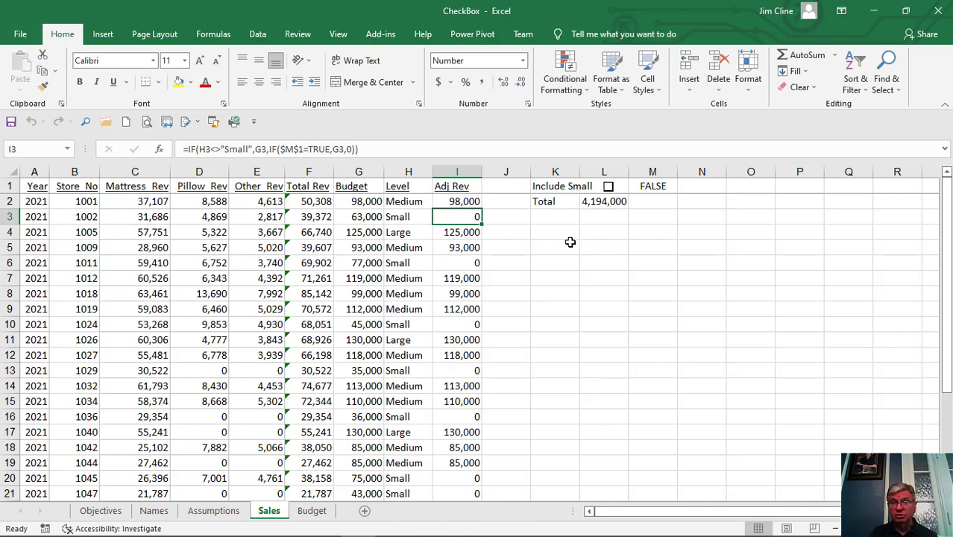
Step: Add a blank worksheet after the Sales sheet and enable the Developer tab in the ribbon customization options
left_click(365, 511)
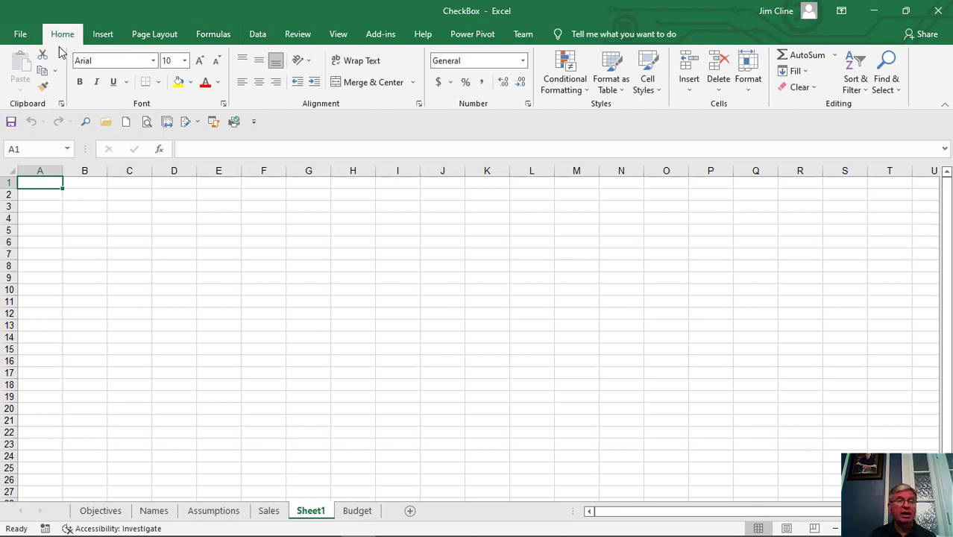
left_click(20, 35)
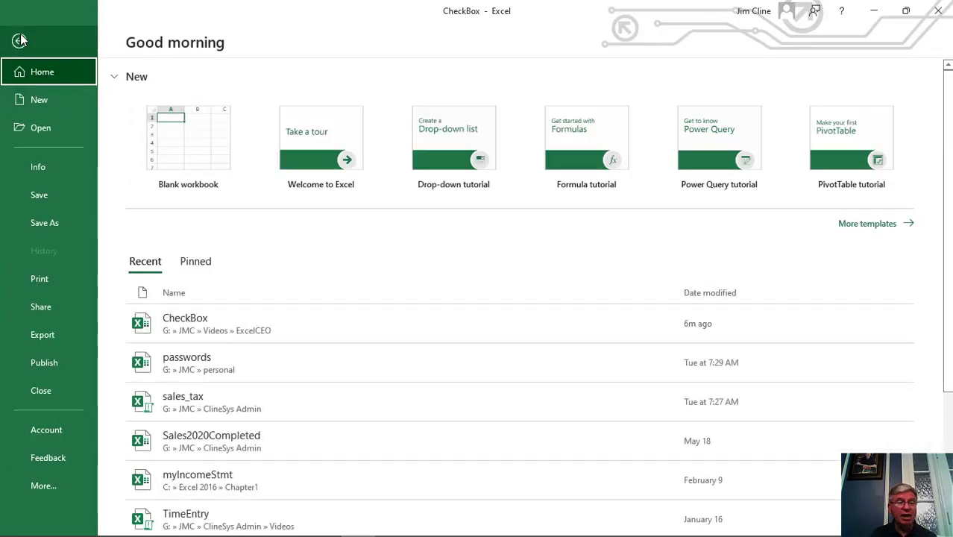
left_click(58, 486)
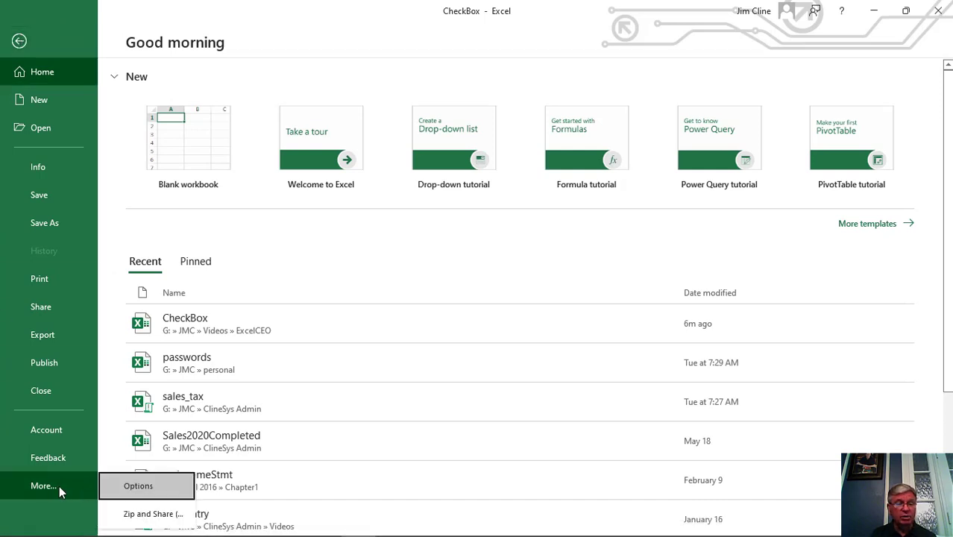
left_click(138, 486)
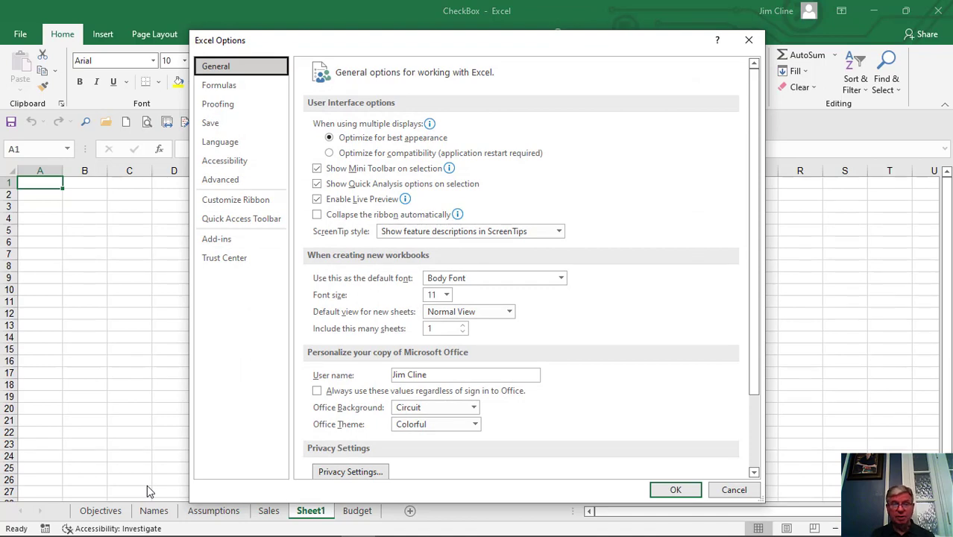
left_click(249, 208)
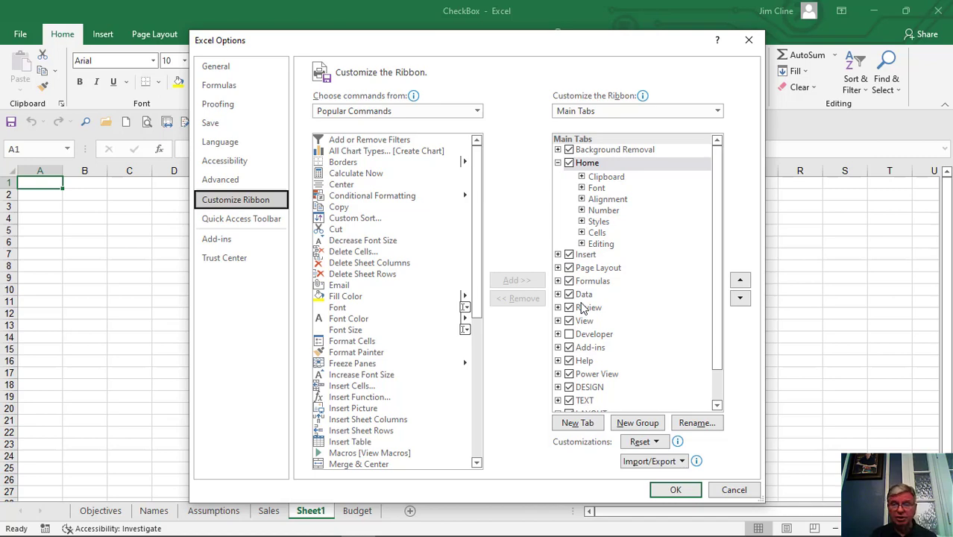
left_click(569, 336)
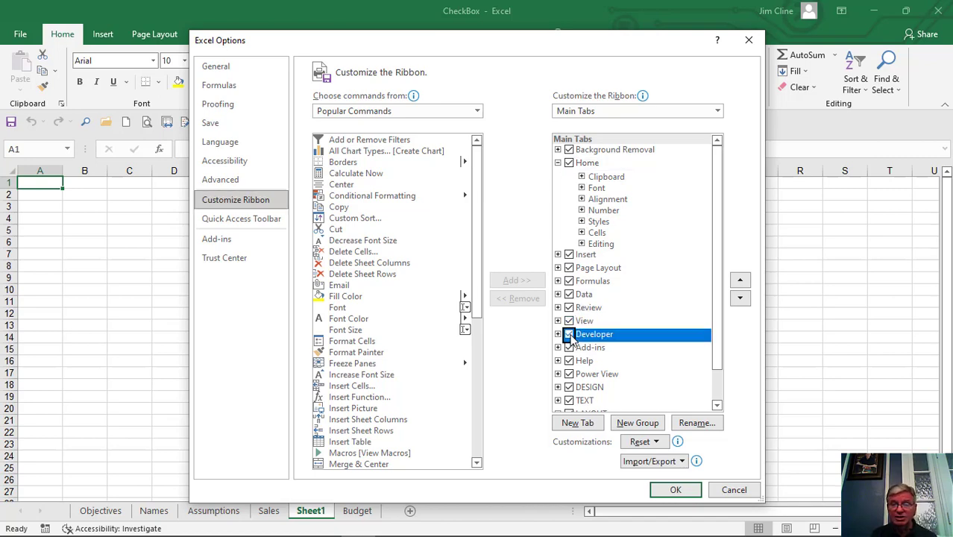
left_click(676, 490)
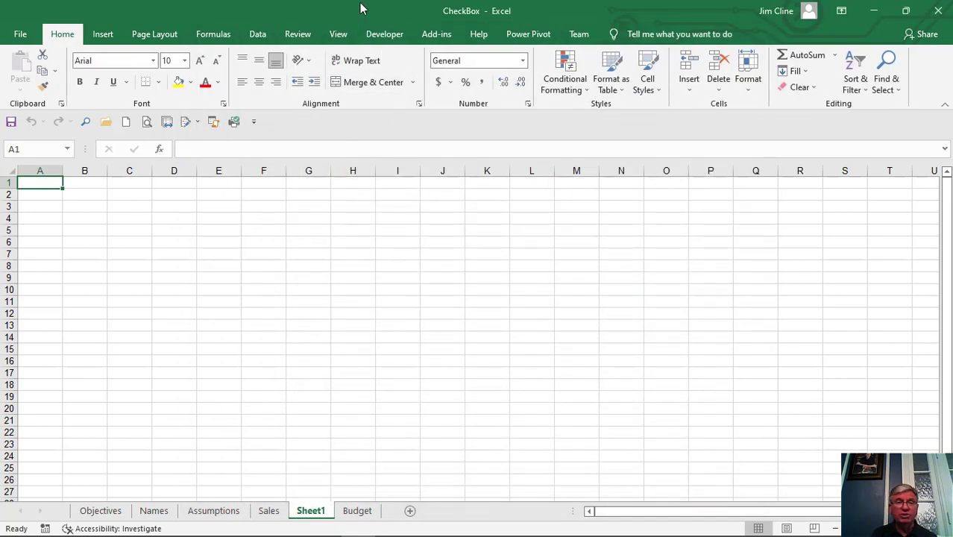
Step: Draw a Form Controls check box in column C around rows 2 and 3 and remove its caption text
left_click(384, 34)
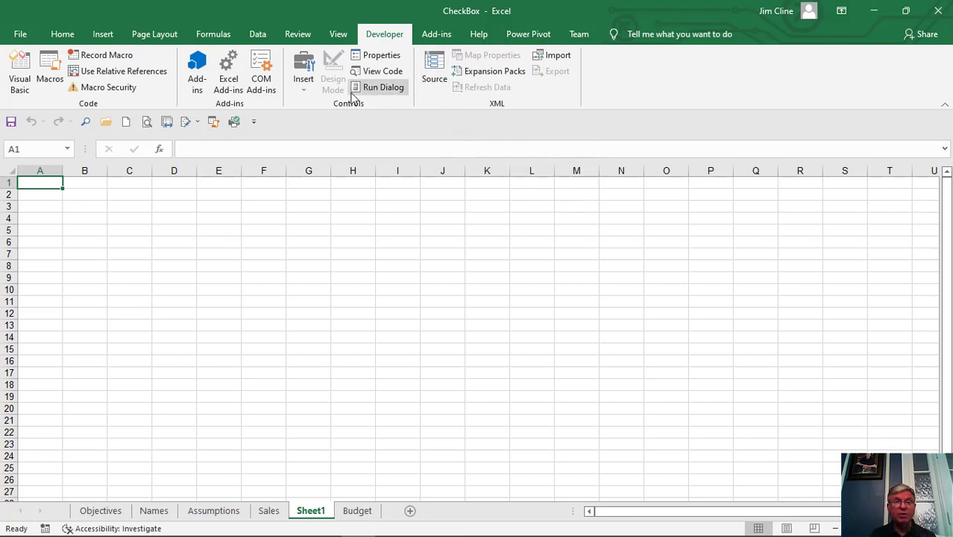
left_click(299, 71)
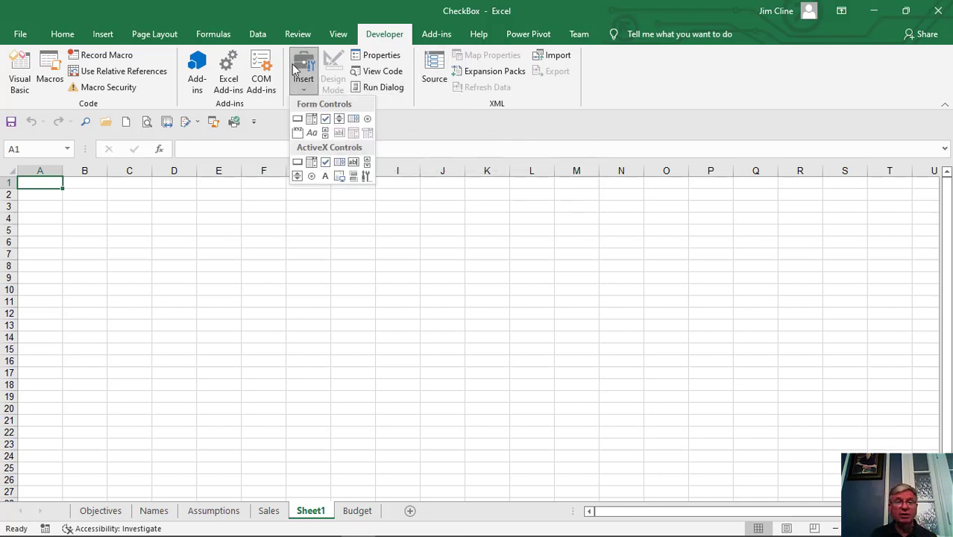
left_click(326, 121)
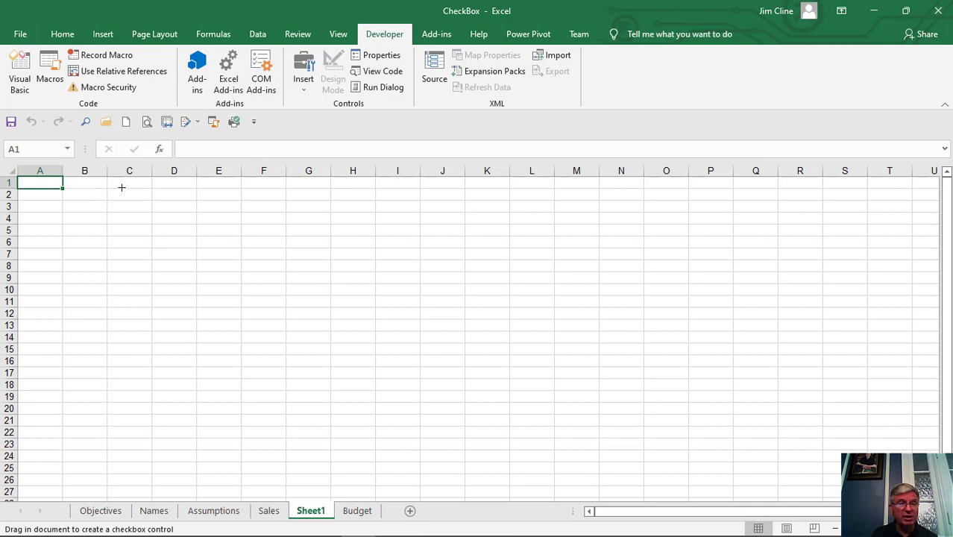
left_click_drag(118, 191, 138, 202)
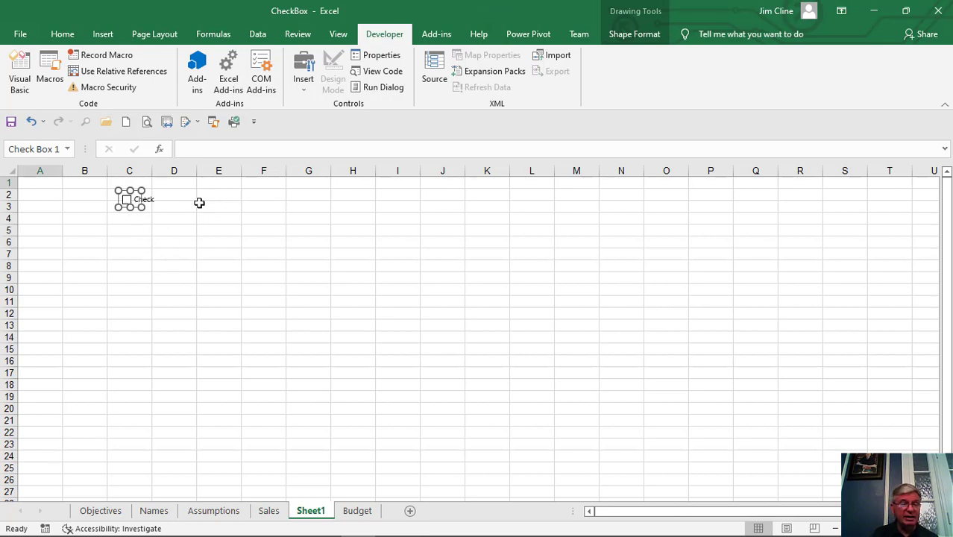
left_click(139, 200)
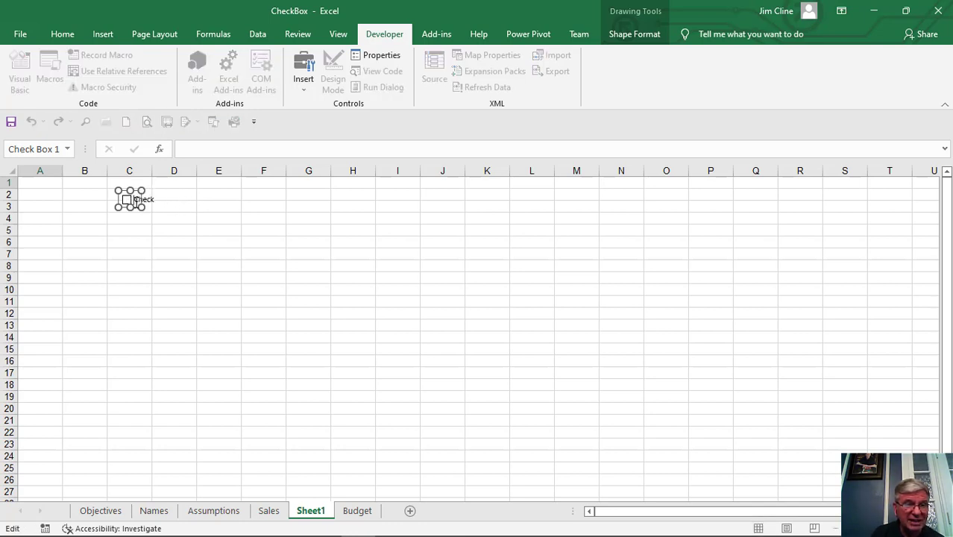
key("Delete")
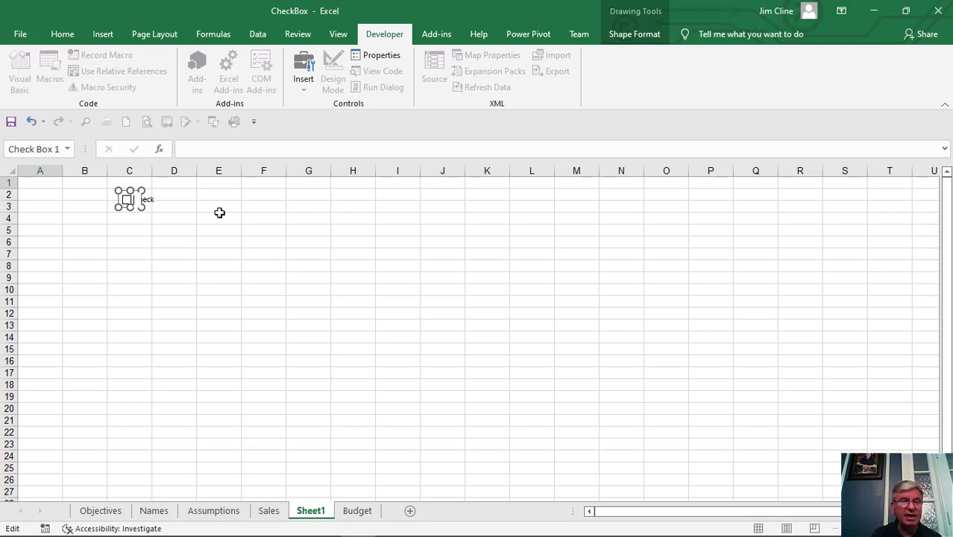
left_click(187, 191)
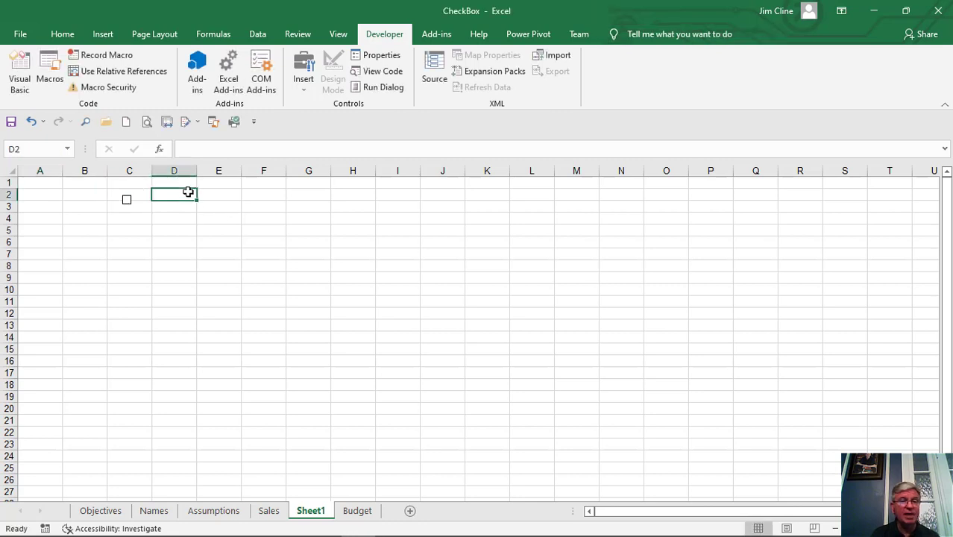
Step: Link the check box to cell D2 and test the link by checking and unchecking the box
left_click(128, 203)
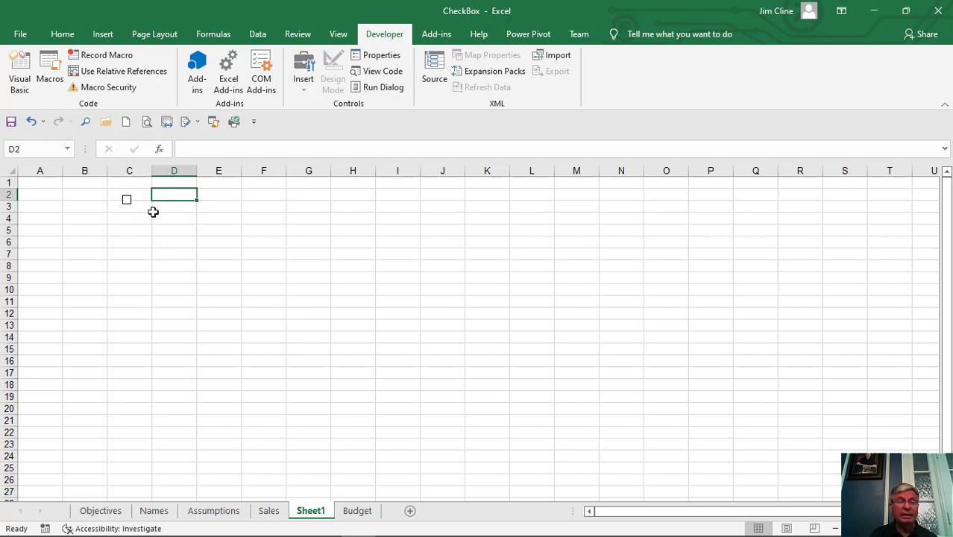
right_click(128, 206)
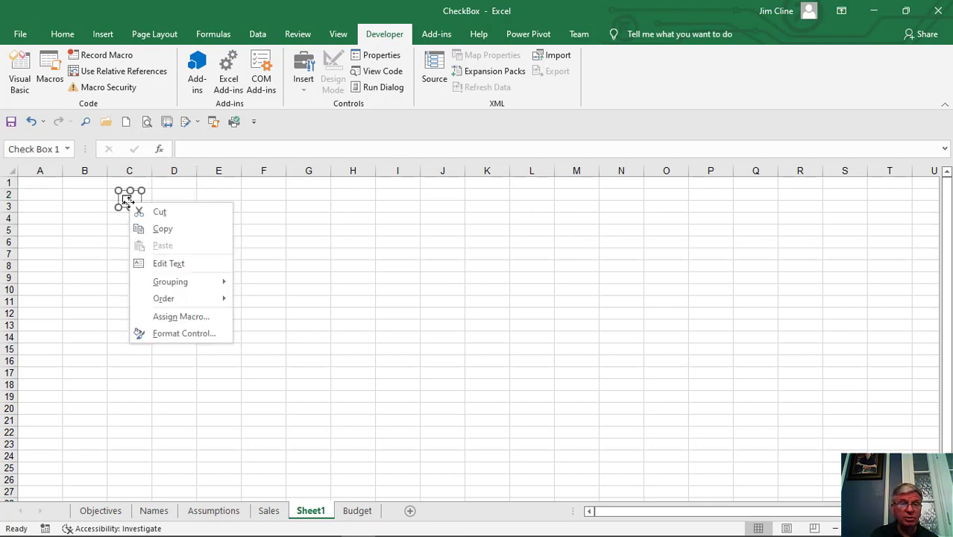
left_click(190, 333)
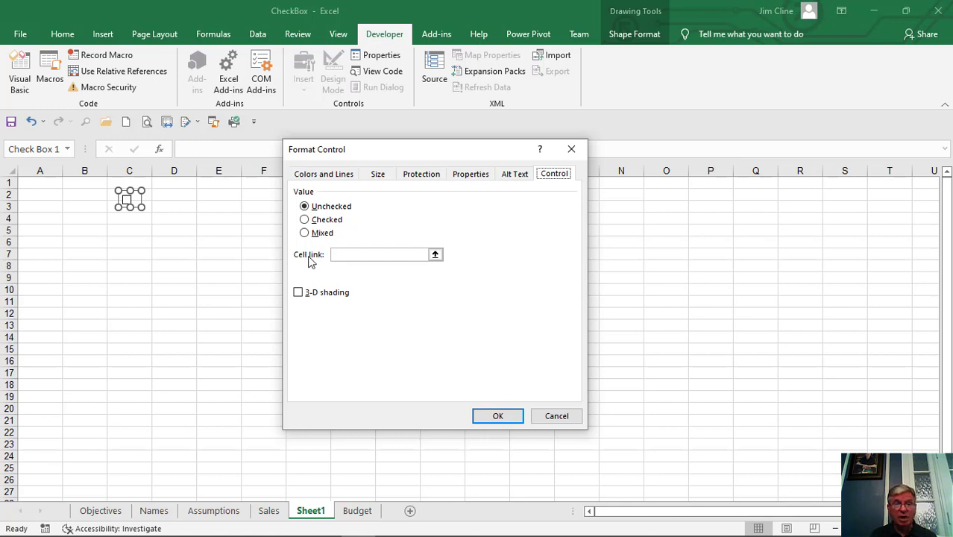
left_click(344, 254)
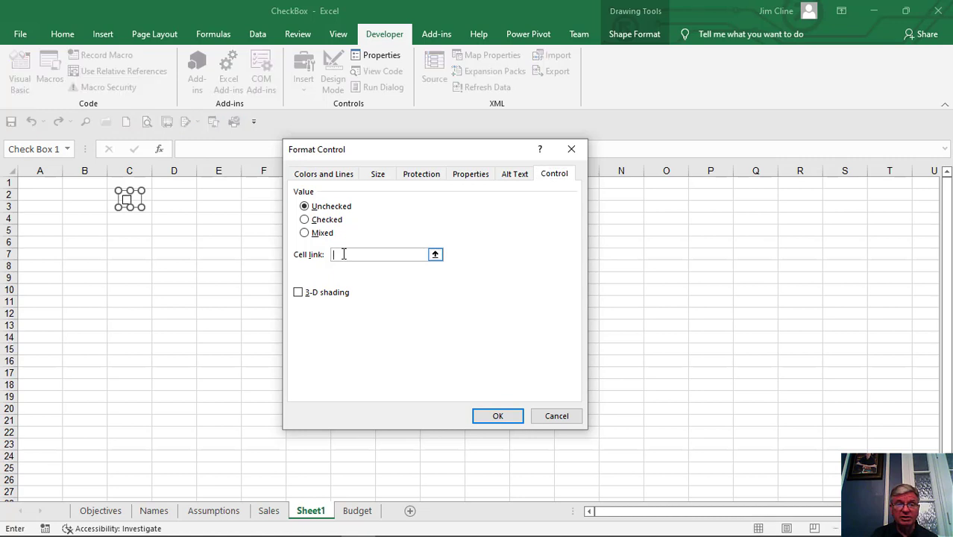
left_click(164, 194)
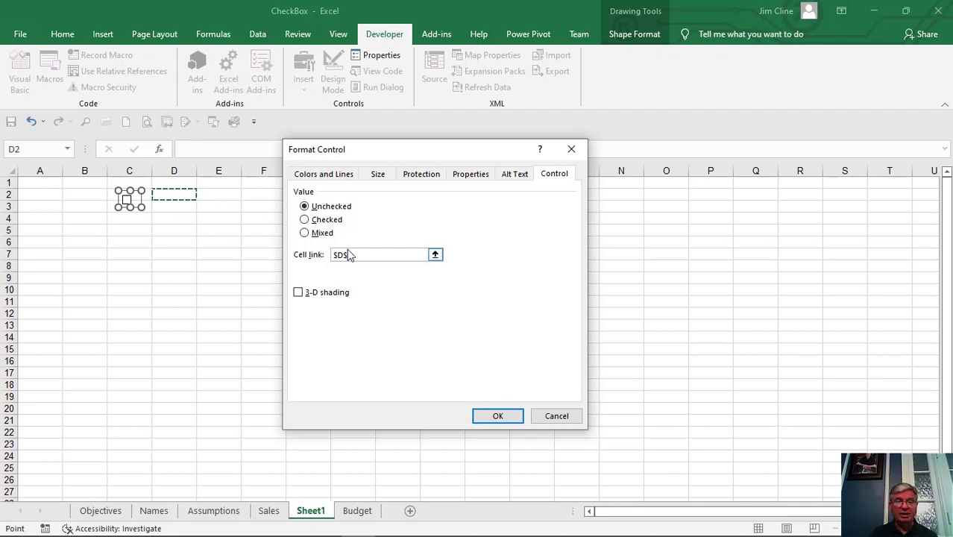
left_click(496, 415)
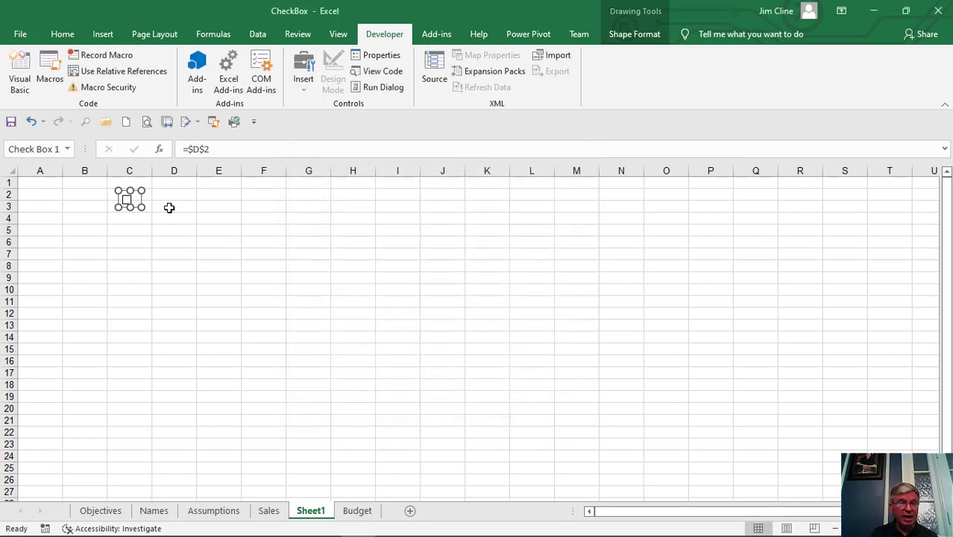
left_click(215, 217)
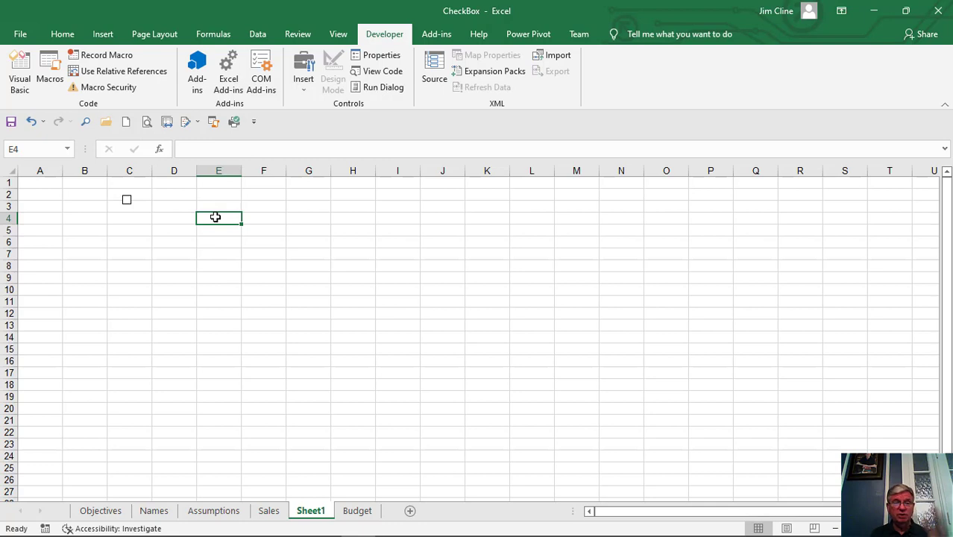
left_click(127, 203)
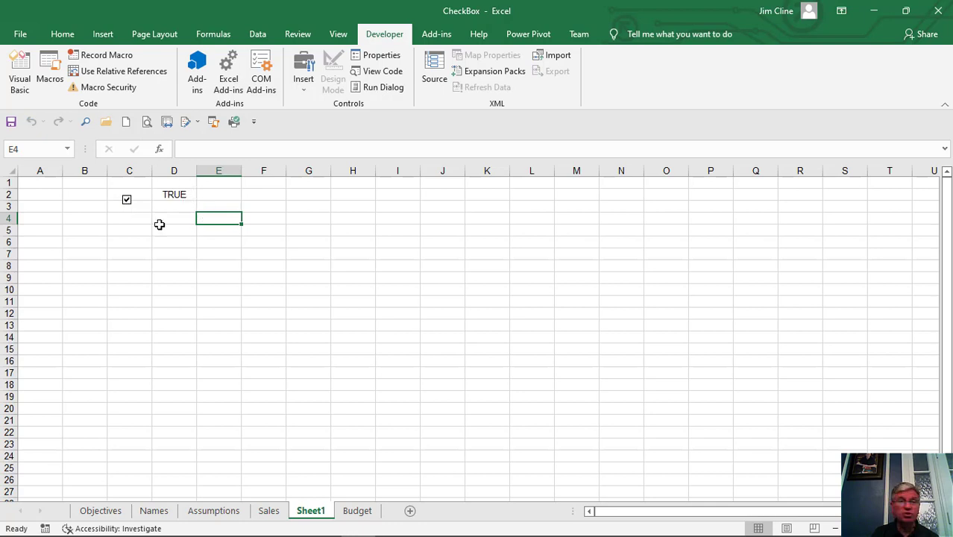
left_click(128, 203)
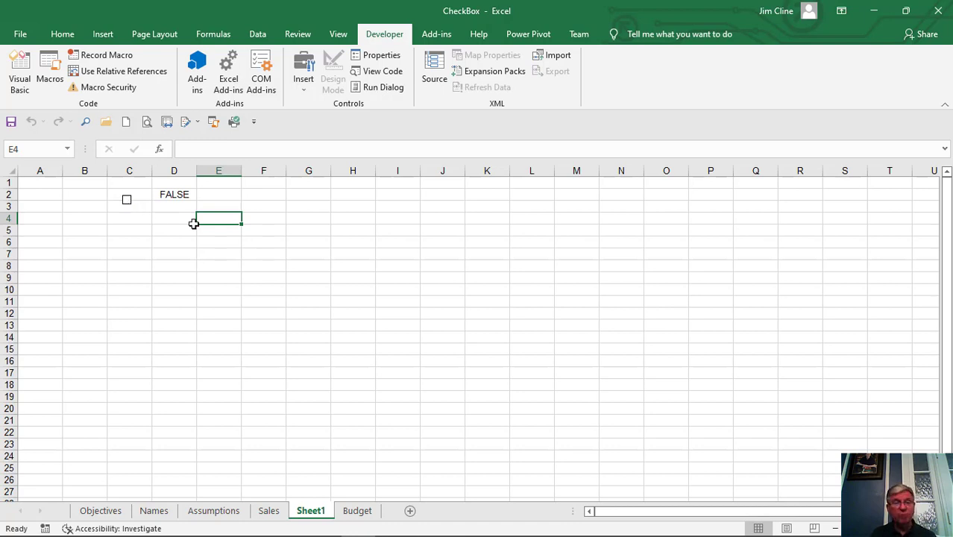
Step: Enter the formula =IF(D2=TRUE,"Yes","No") in cell F2 and test it by checking the linked box
left_click(266, 194)
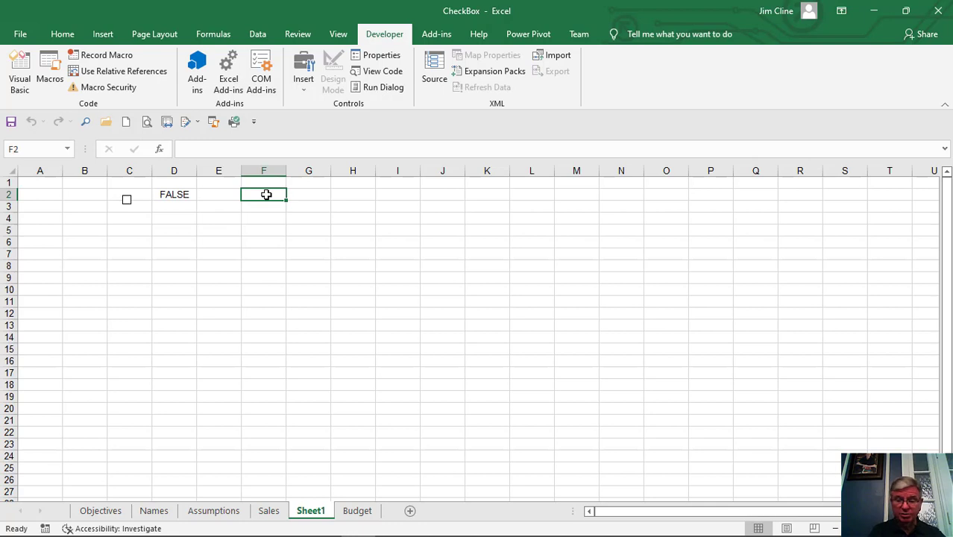
type("=if(")
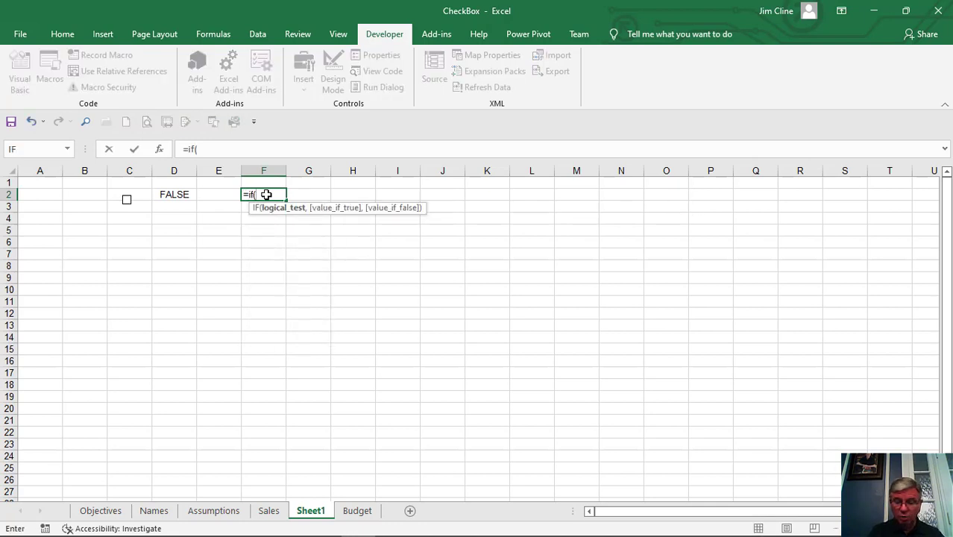
left_click(164, 192)
type("=T")
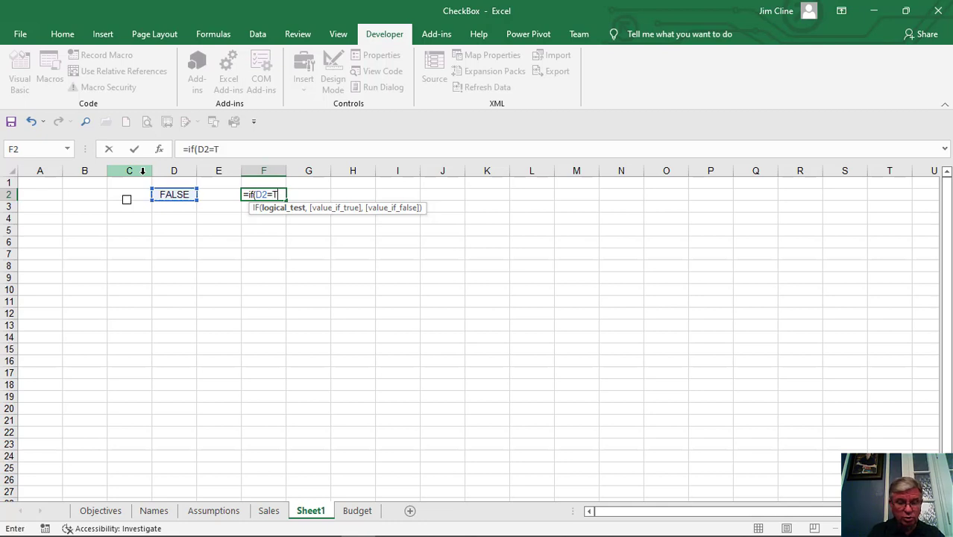
type("RUE,")
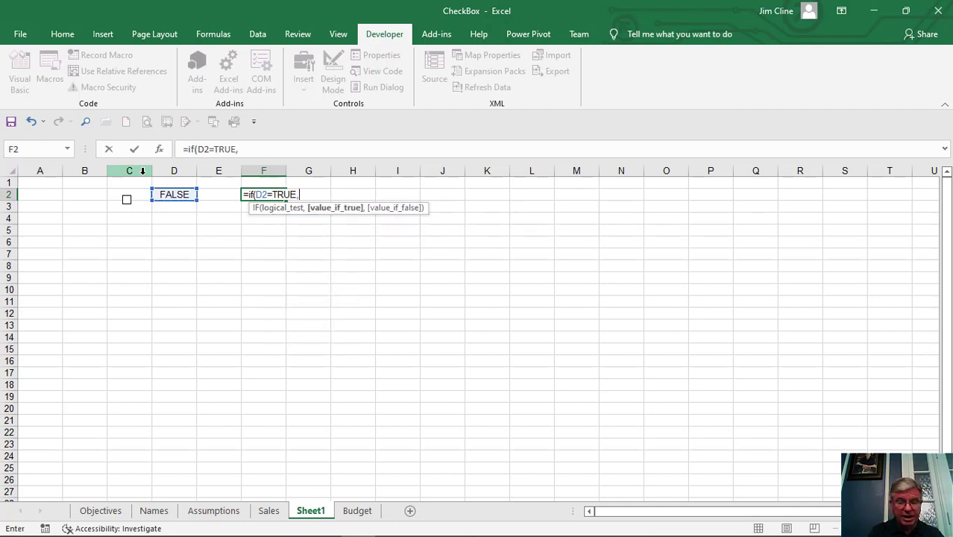
type("\"Yes")
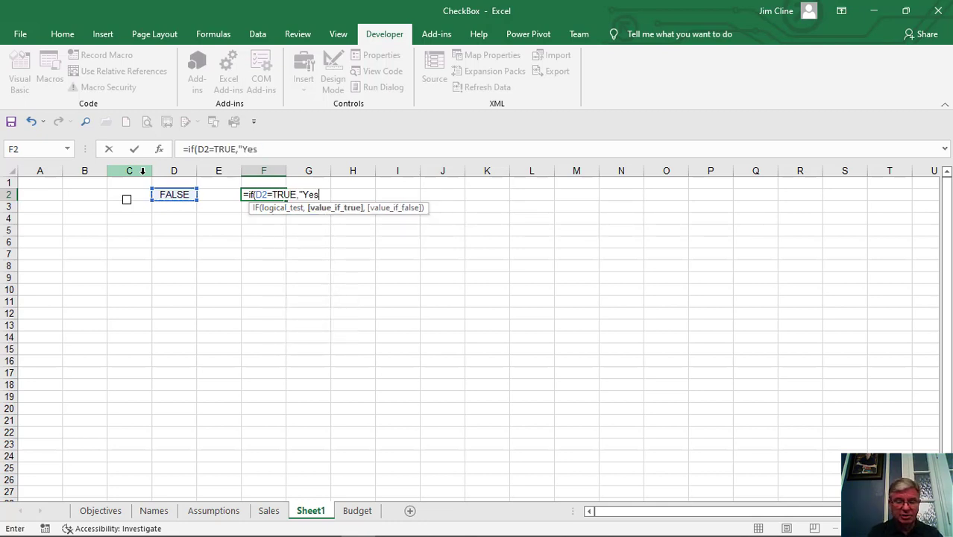
type("\",")
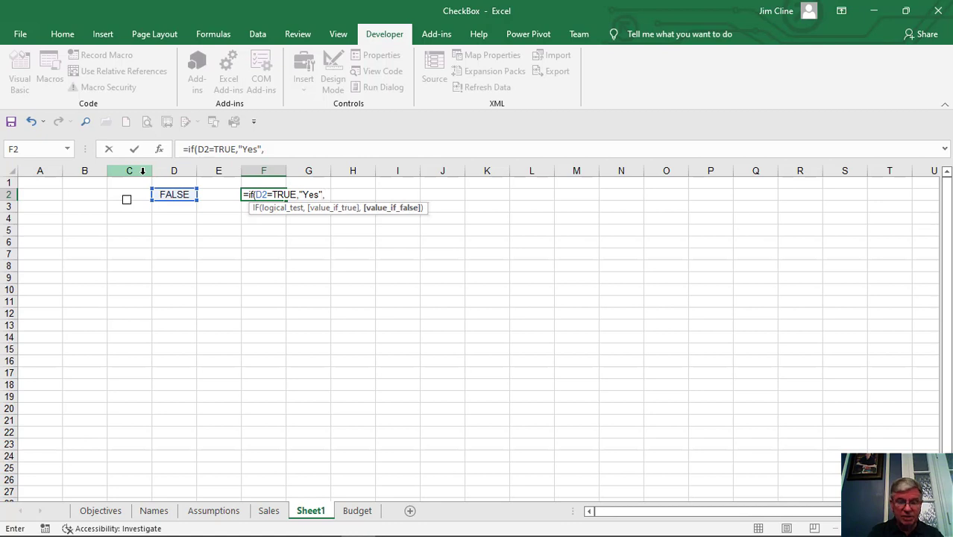
type("\"no")
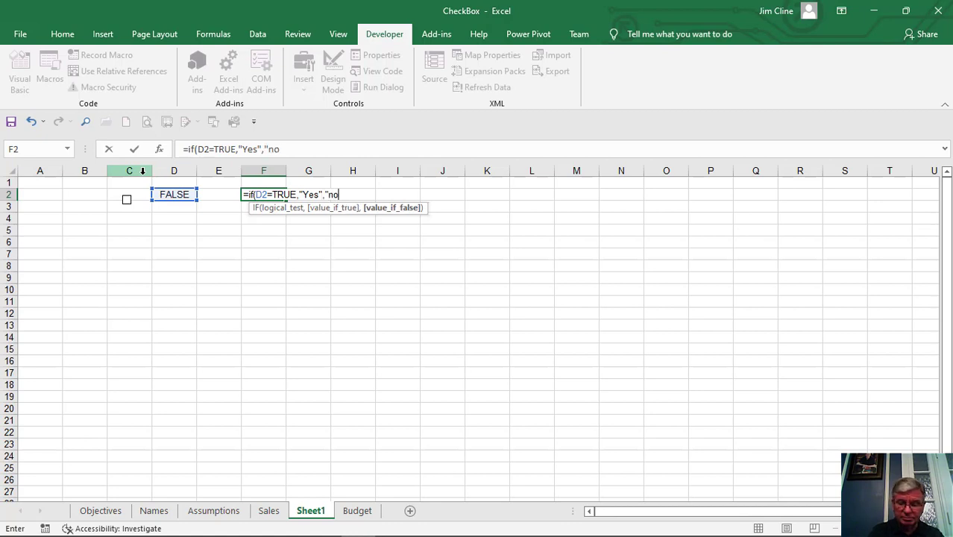
type("\")")
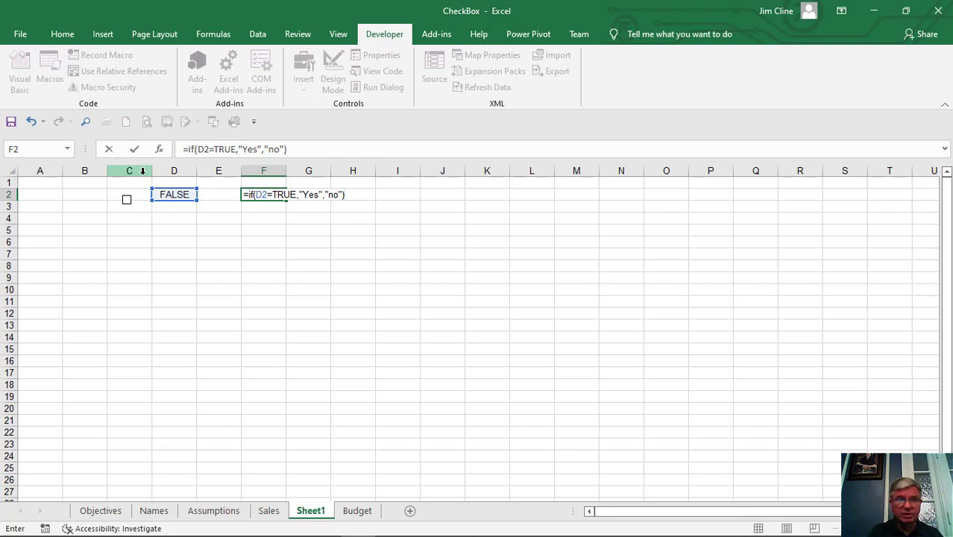
key("BackSpace")
key("BackSpace")
key("BackSpace")
key("BackSpace")
type("No")
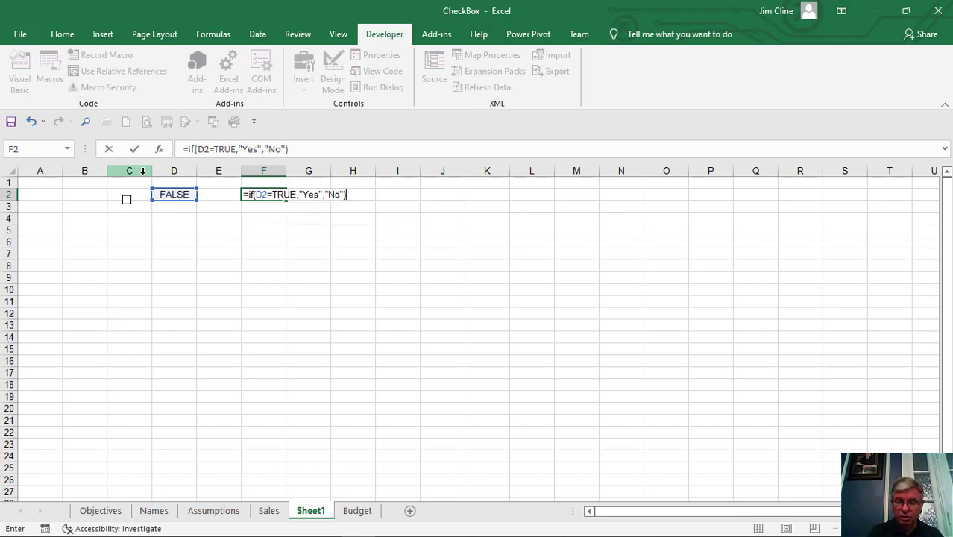
key("ctrl+Return")
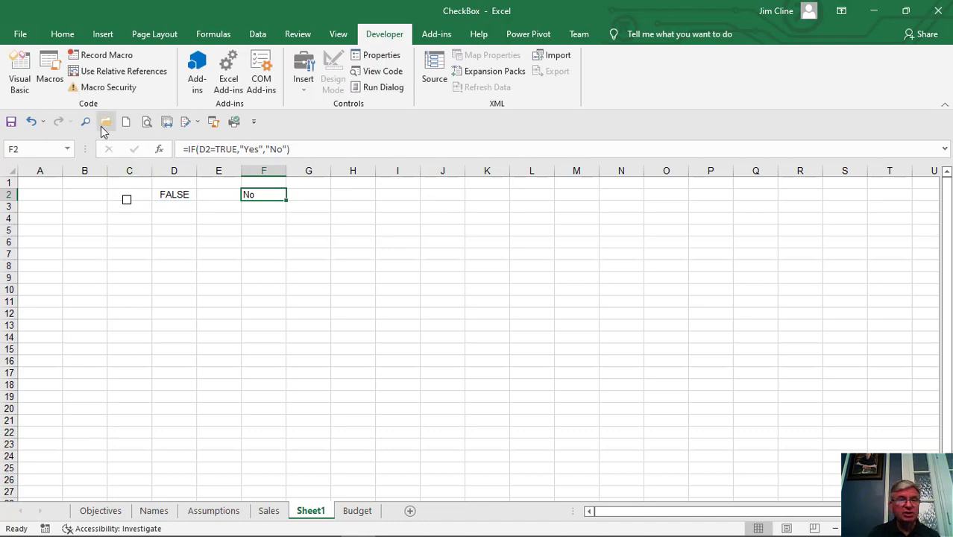
left_click(127, 201)
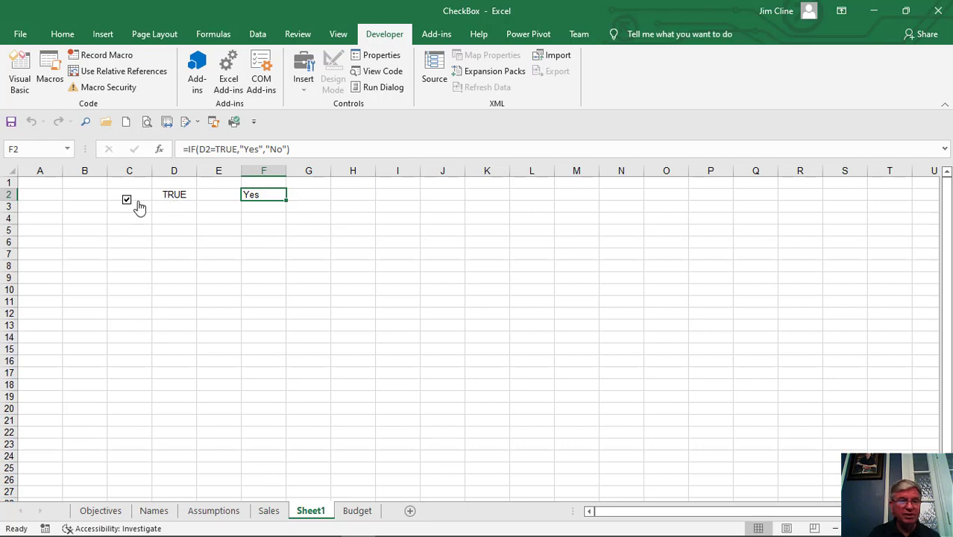
Step: Check the Include Small box on the Sales sheet and return to Sheet1
left_click(279, 511)
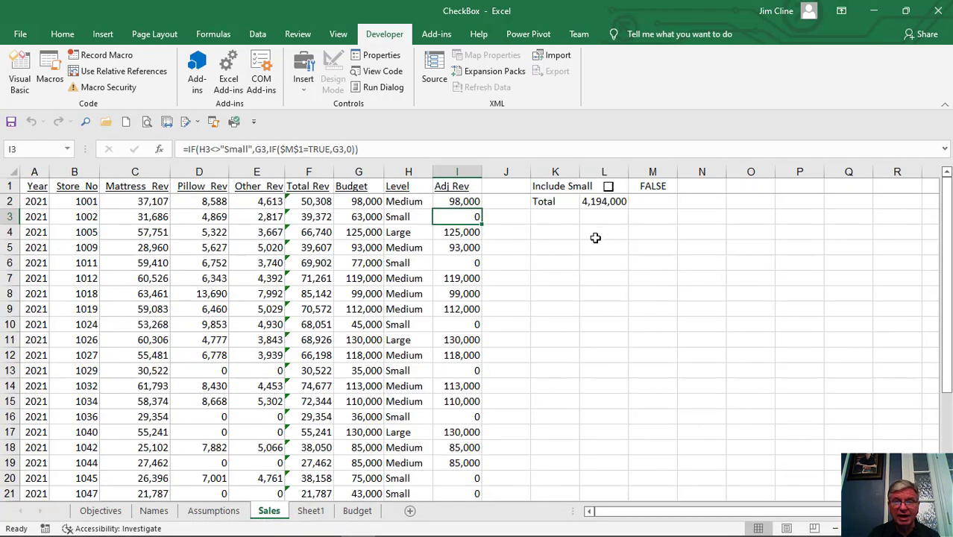
left_click(609, 188)
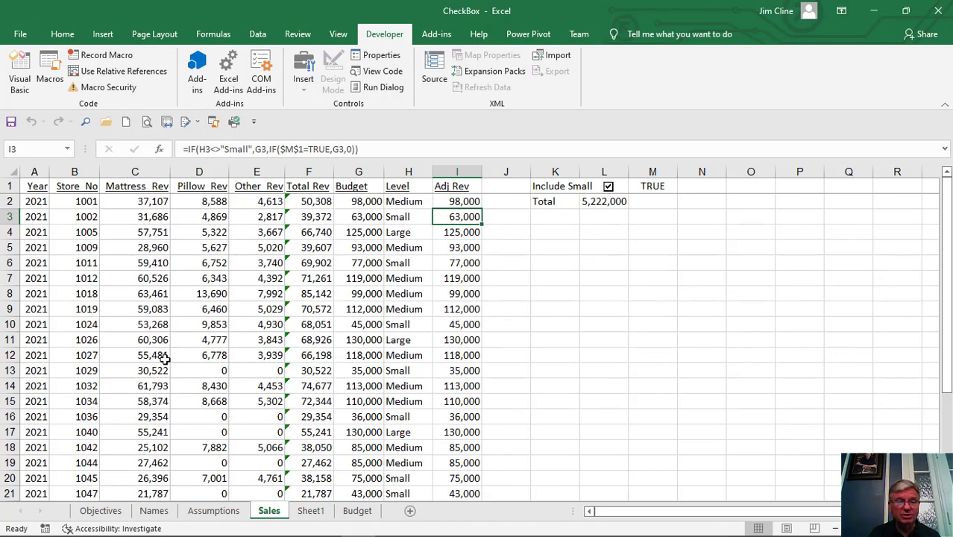
left_click(369, 512)
key("ctrl+Page_Up")
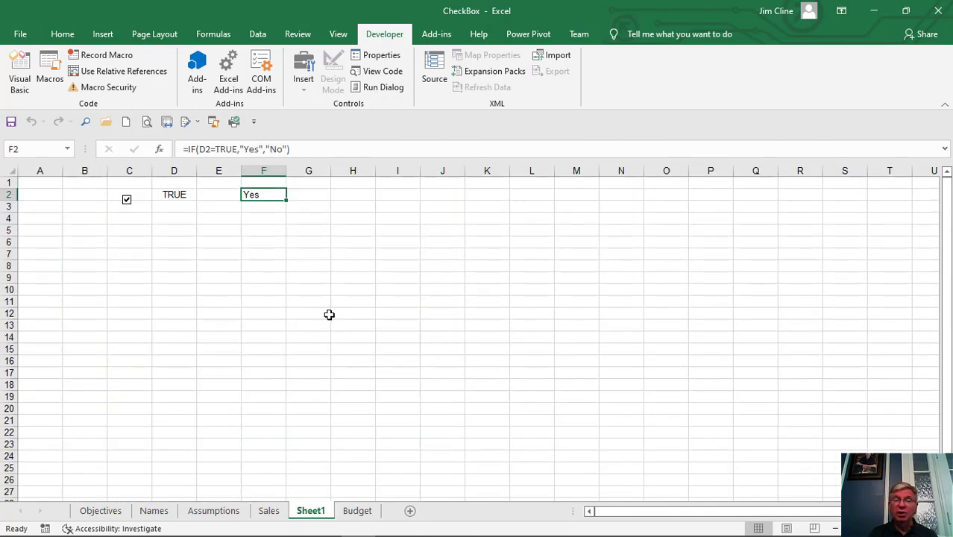